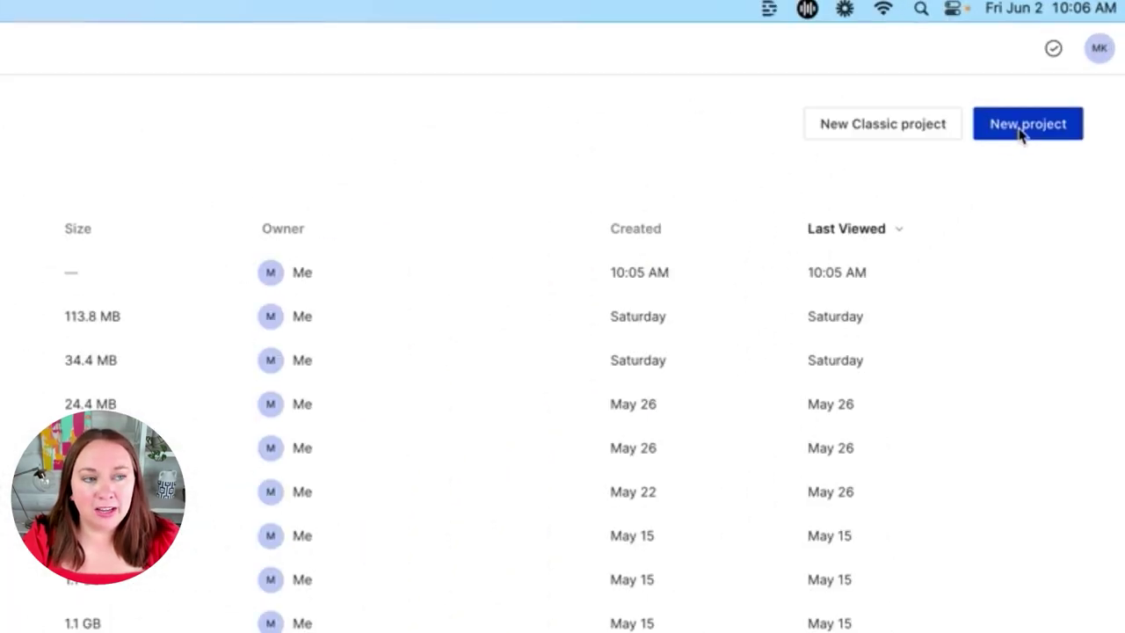
- Create a new project from the reel MP4 on the Desktop and let it transcribe
left_click(1020, 130)
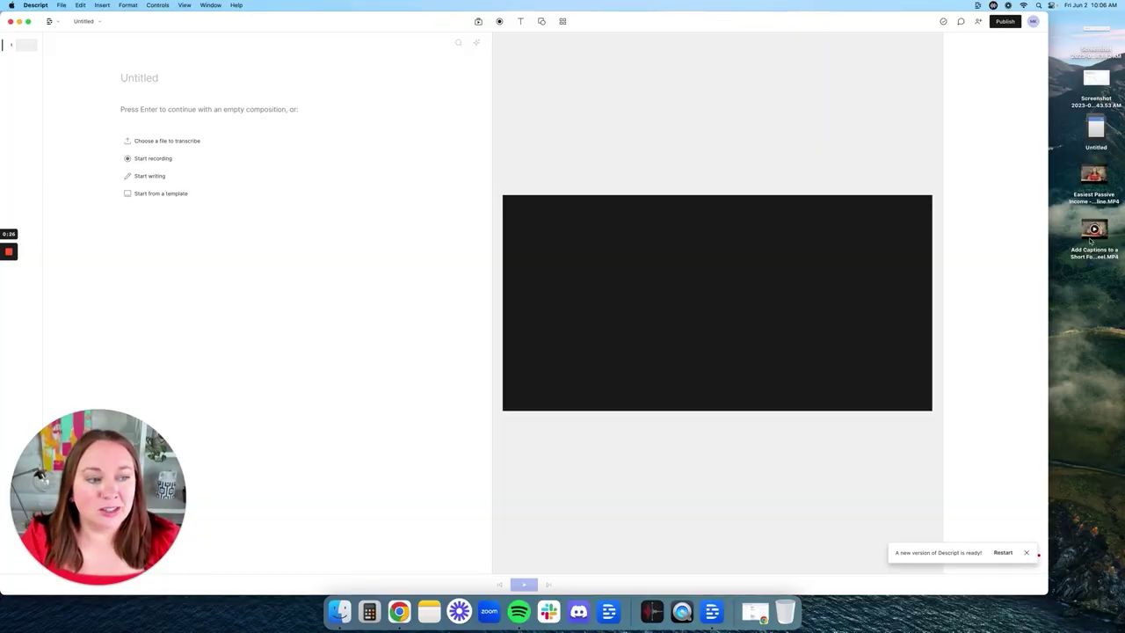
left_click_drag(1091, 239, 385, 215)
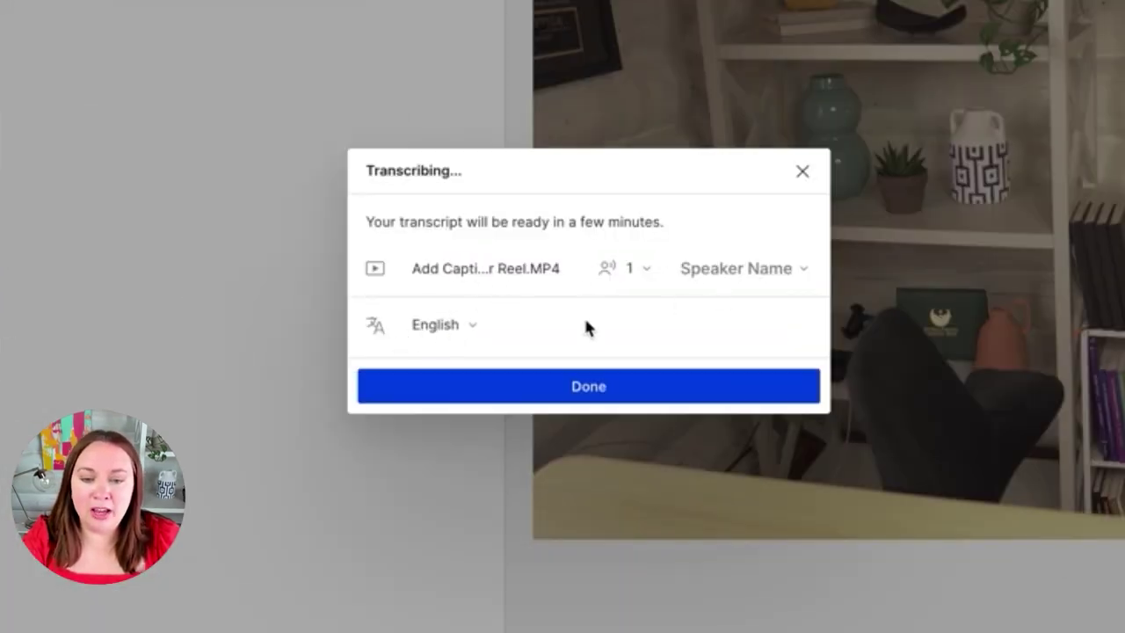
left_click(618, 396)
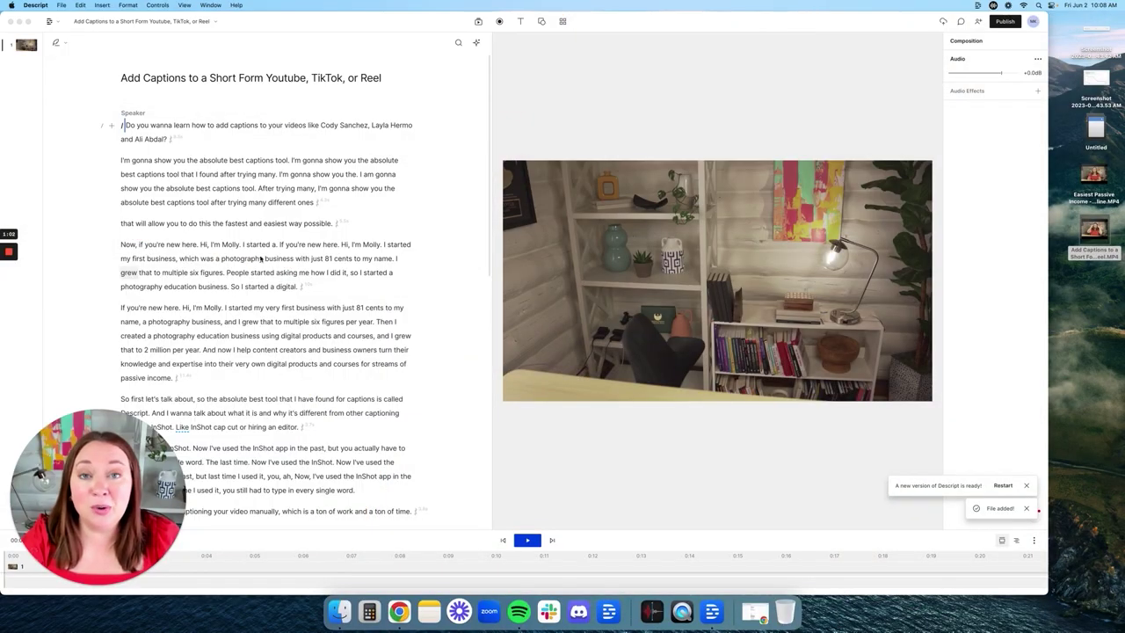
scroll(261, 259, "down", 20)
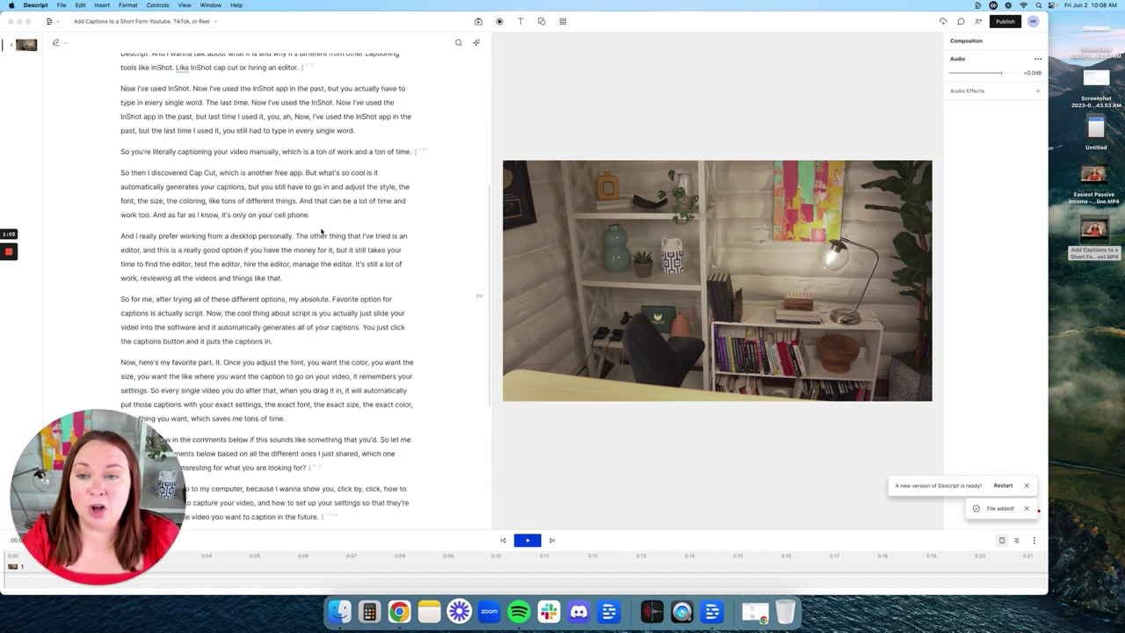
- Delete all transcript text after the opening question, leaving a roughly 10-second clip
scroll(321, 230, "up", 20)
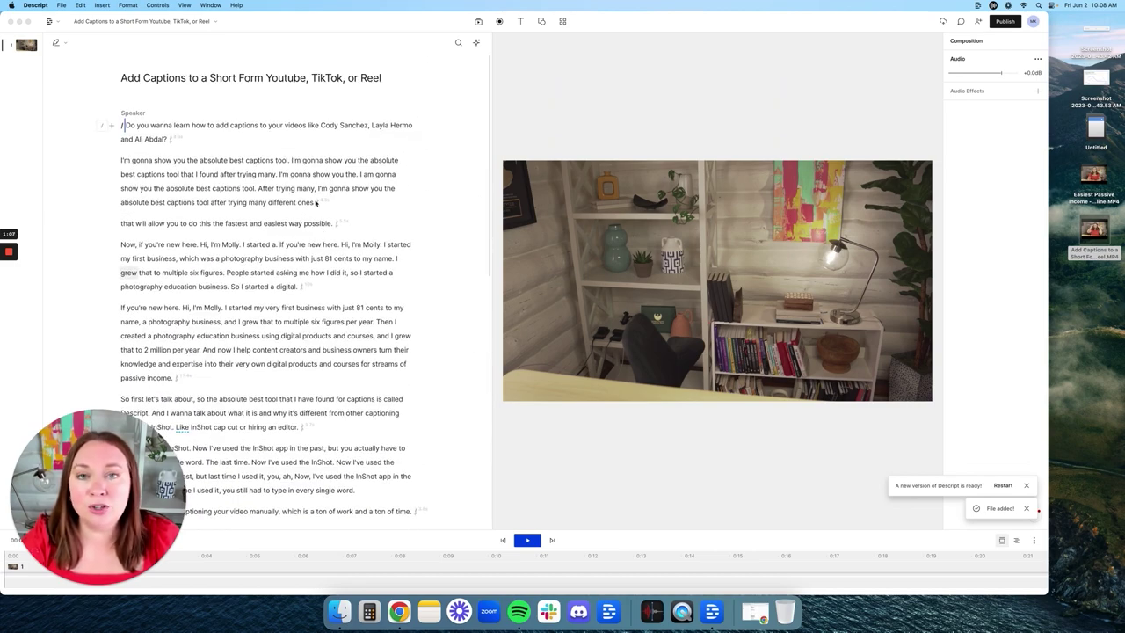
scroll(328, 300, "down", 8)
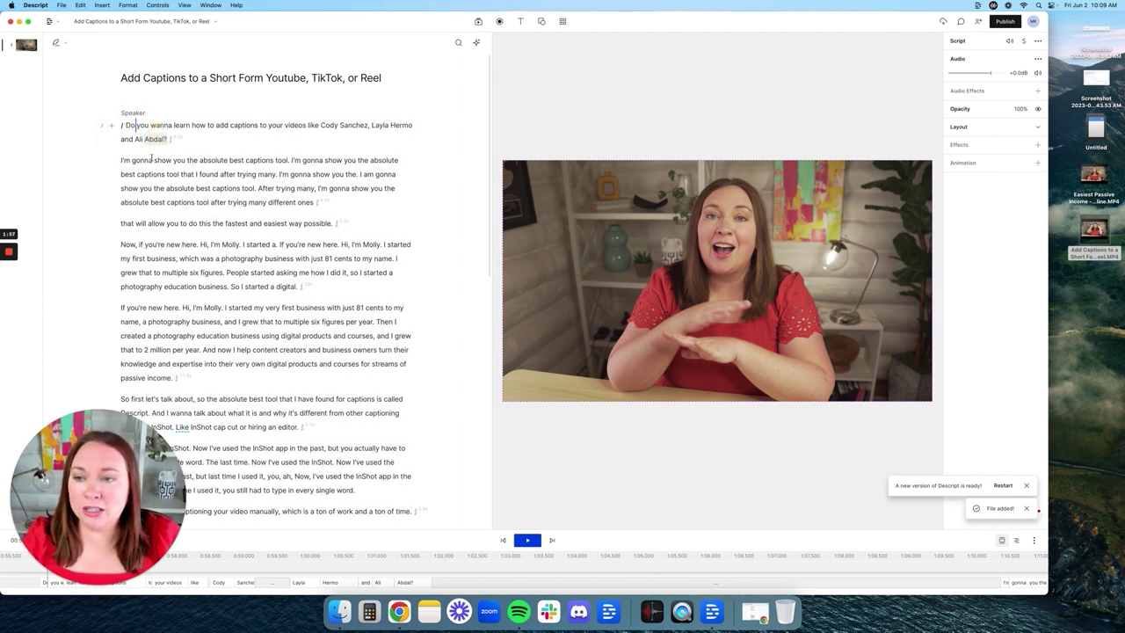
left_click_drag(123, 167, 240, 483)
scroll(252, 258, "down", 5)
scroll(383, 365, "down", 3)
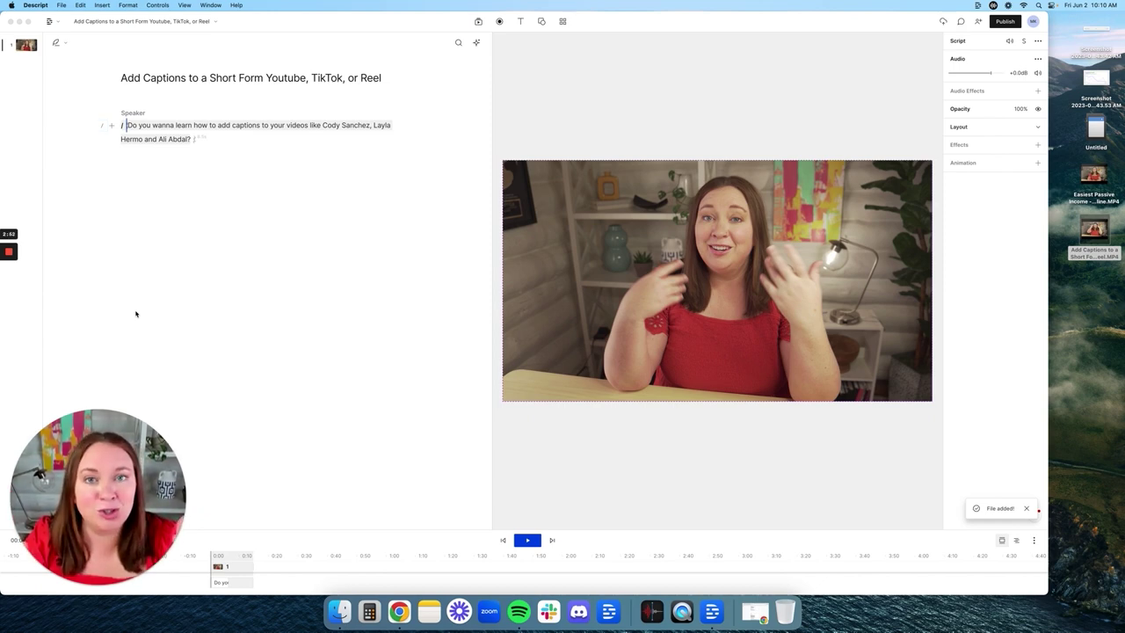
- Preview the clip from the start, then switch the canvas to Portrait 9:16
left_click(133, 127)
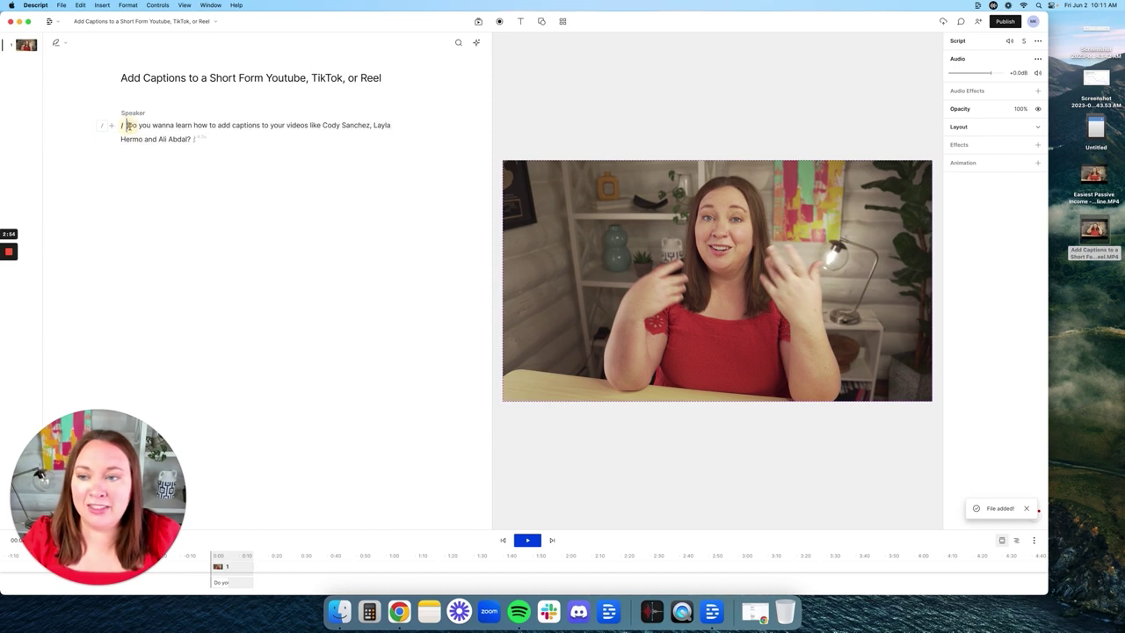
key("space")
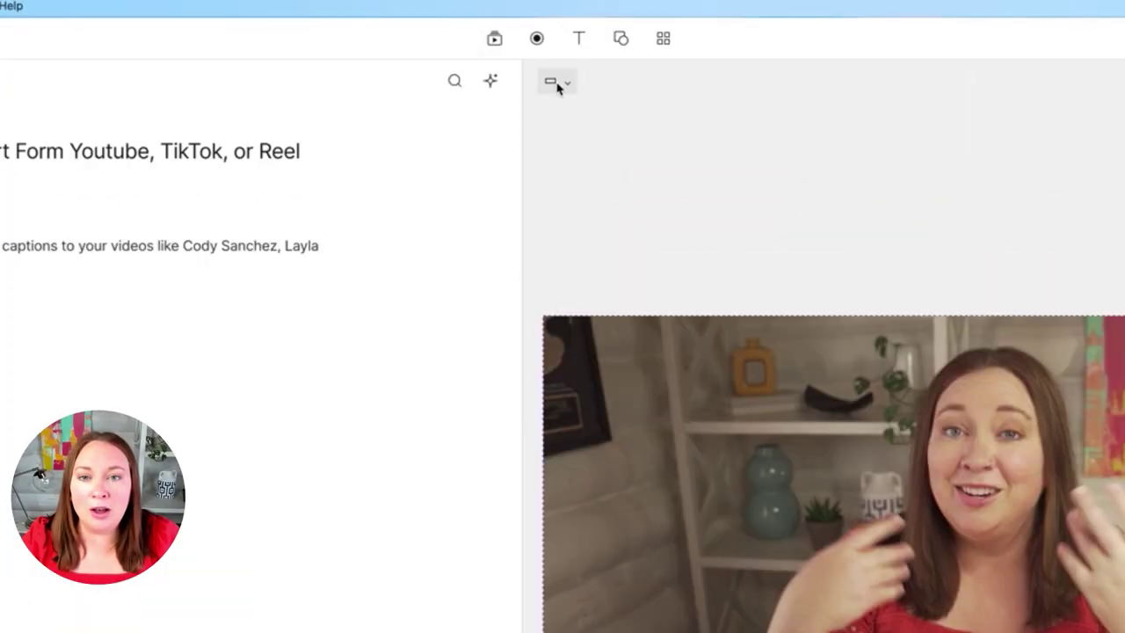
left_click(508, 42)
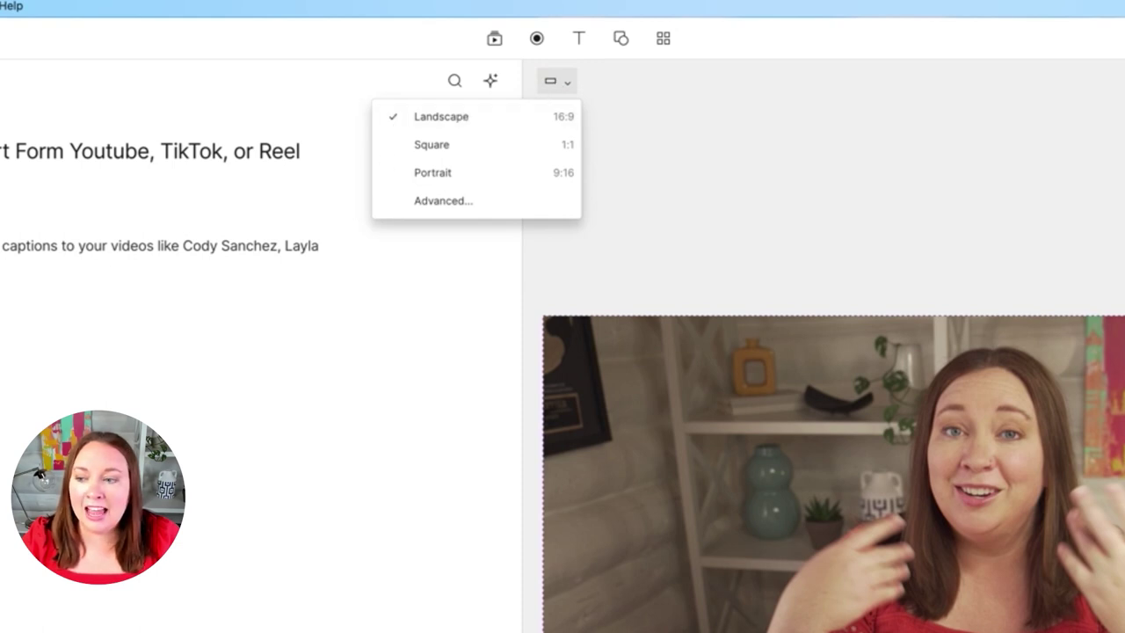
left_click(491, 175)
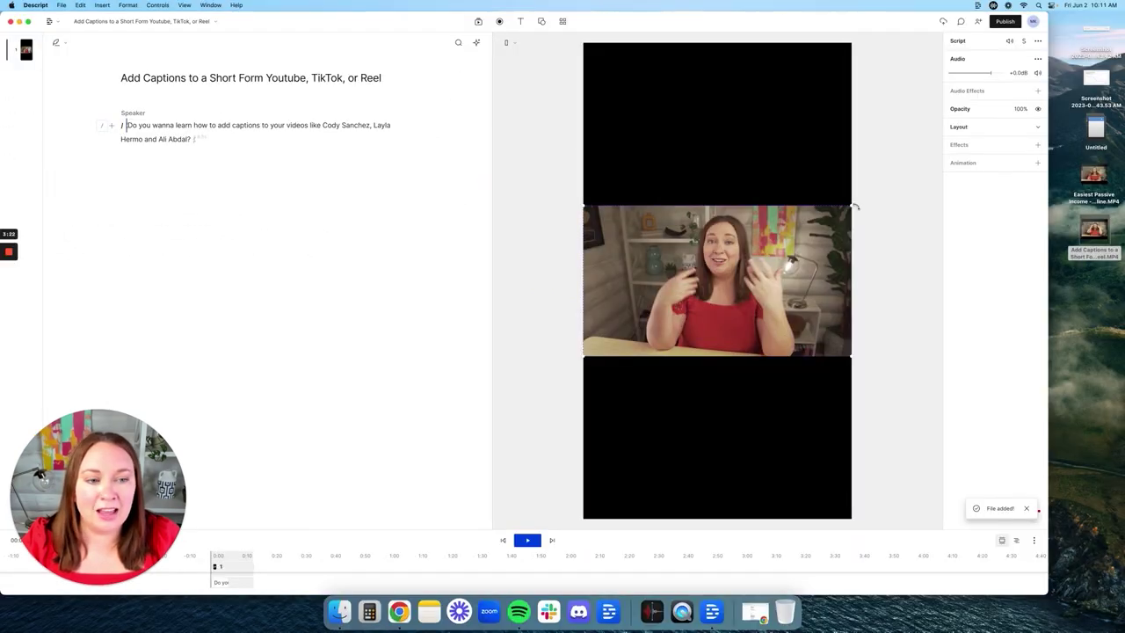
- Scale the video up and shift it right so the speaker fills the 9:16 frame
left_click_drag(881, 178, 1067, 45)
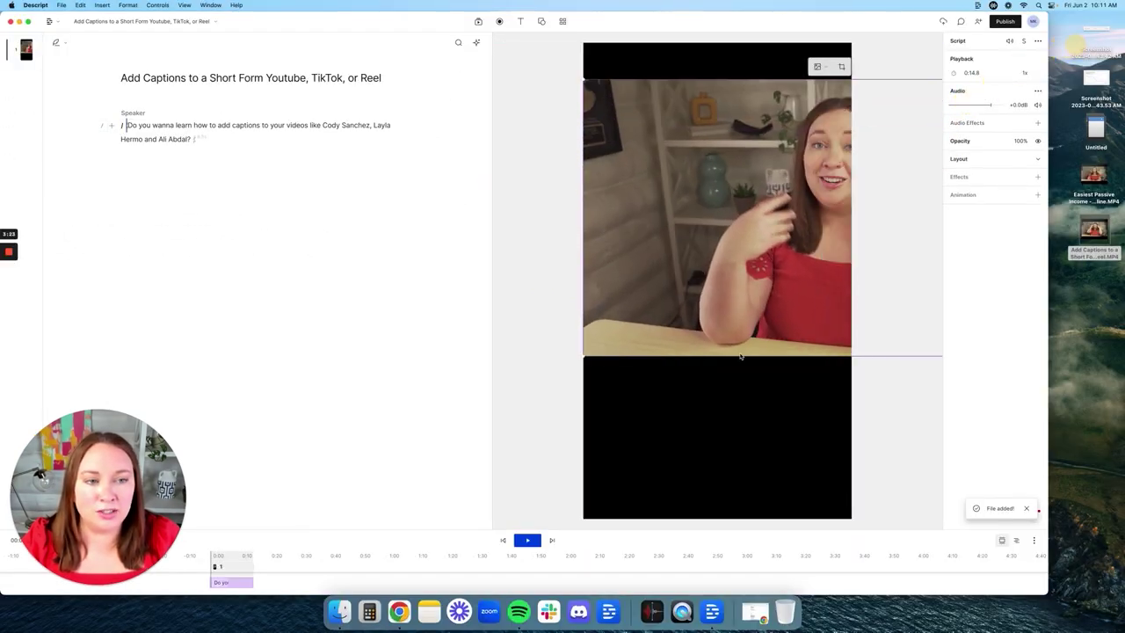
left_click_drag(582, 358, 290, 503)
left_click_drag(691, 113, 824, 115)
left_click_drag(530, 81, 469, 60)
left_click_drag(523, 176, 531, 171)
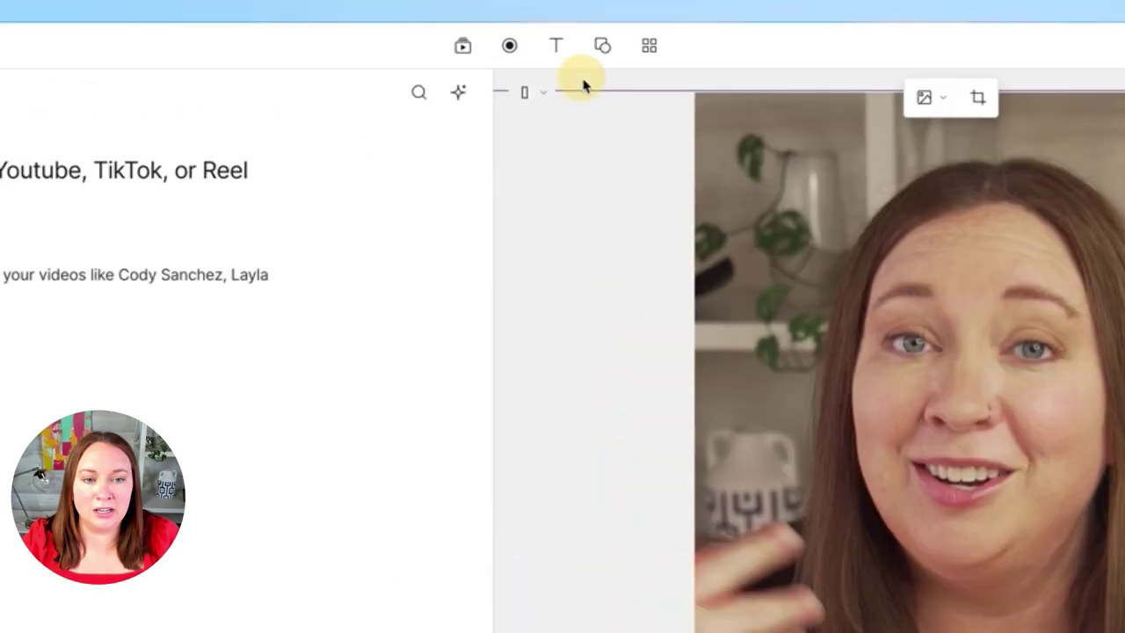
- Add auto word captions in yellow Manrope size 125, move them to chest height, and preview
left_click(523, 25)
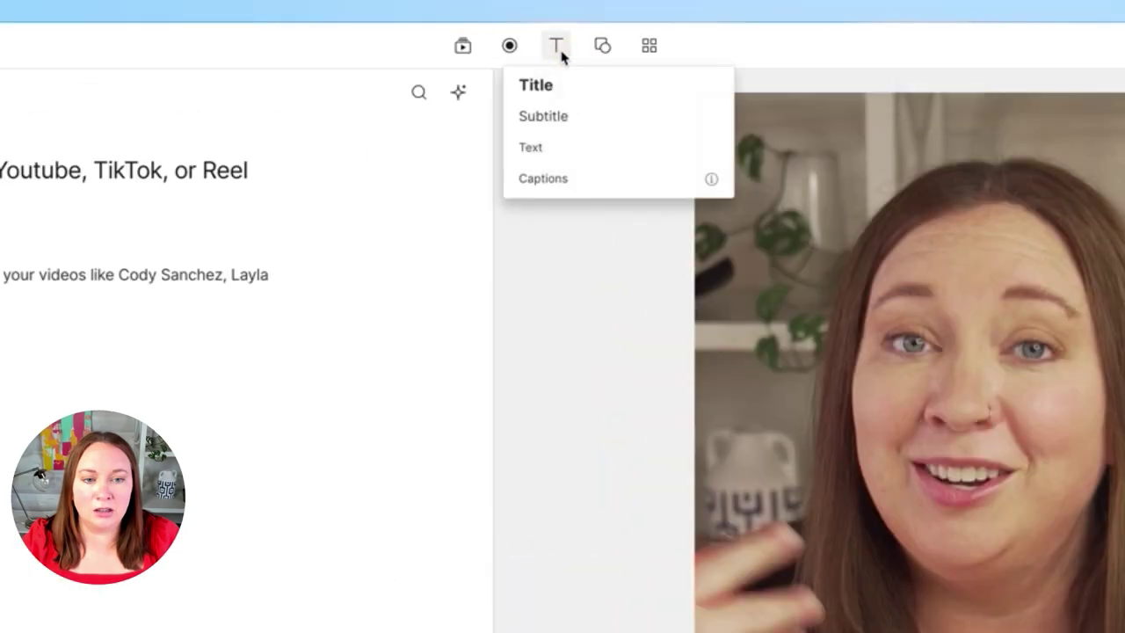
left_click(573, 183)
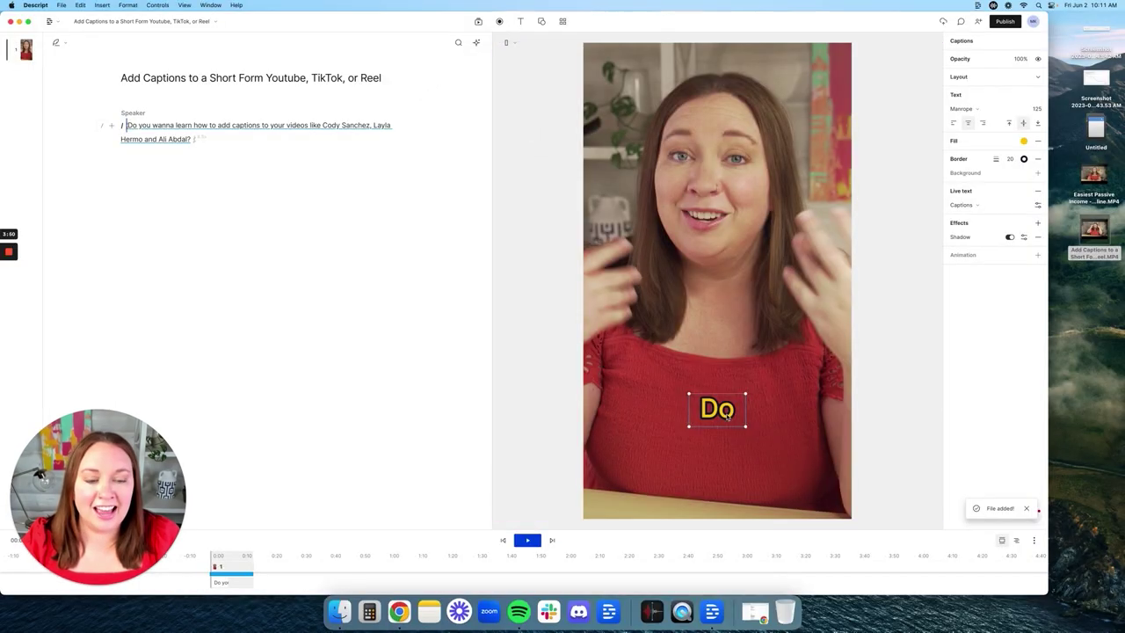
left_click_drag(727, 416, 725, 301)
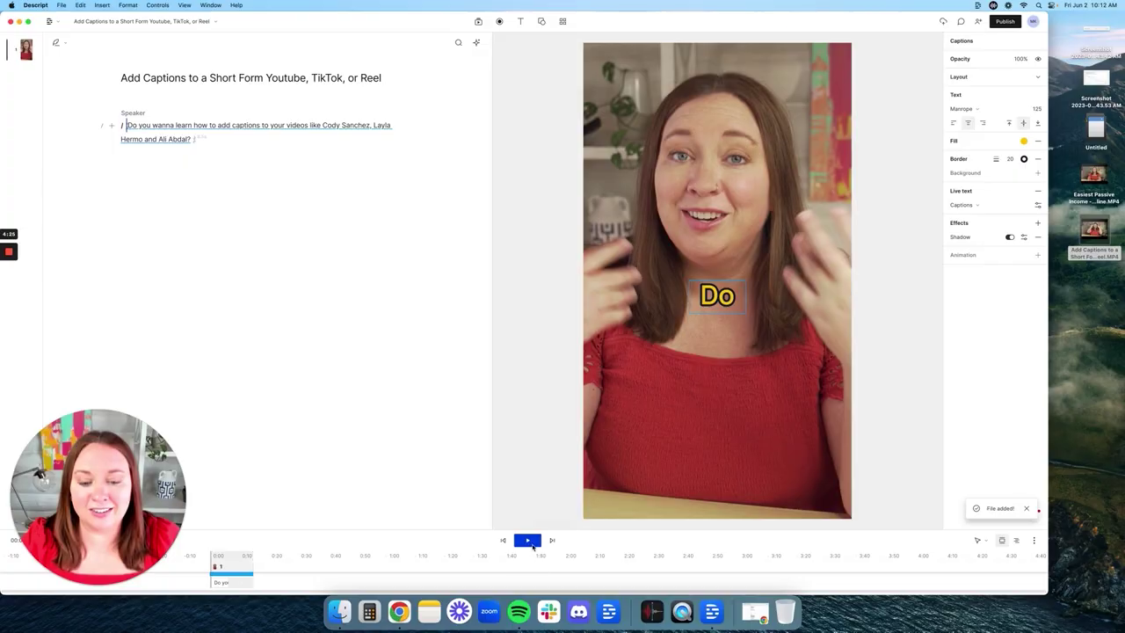
left_click(527, 540)
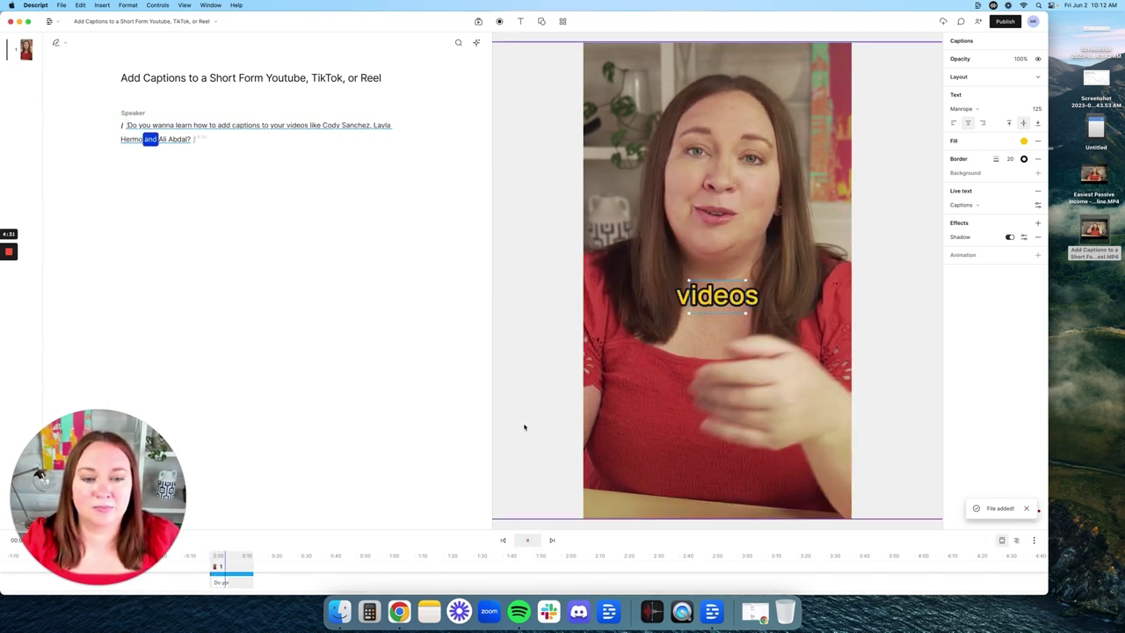
left_click(527, 540)
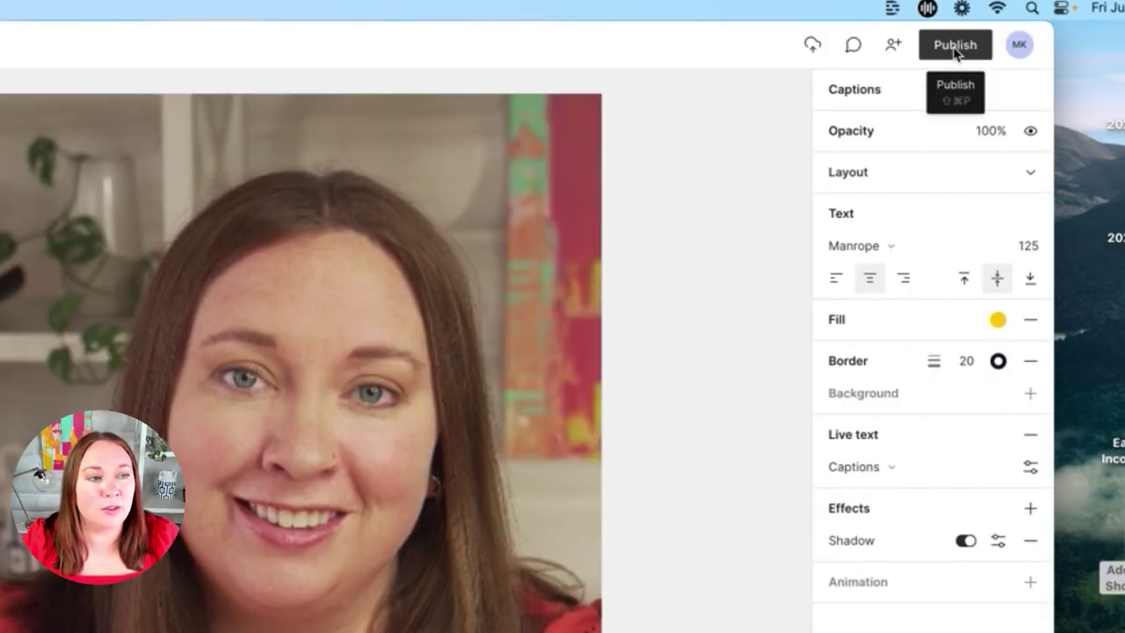
- Export at max resolution to the Desktop as a new file with '1' appended to its name
left_click(1005, 22)
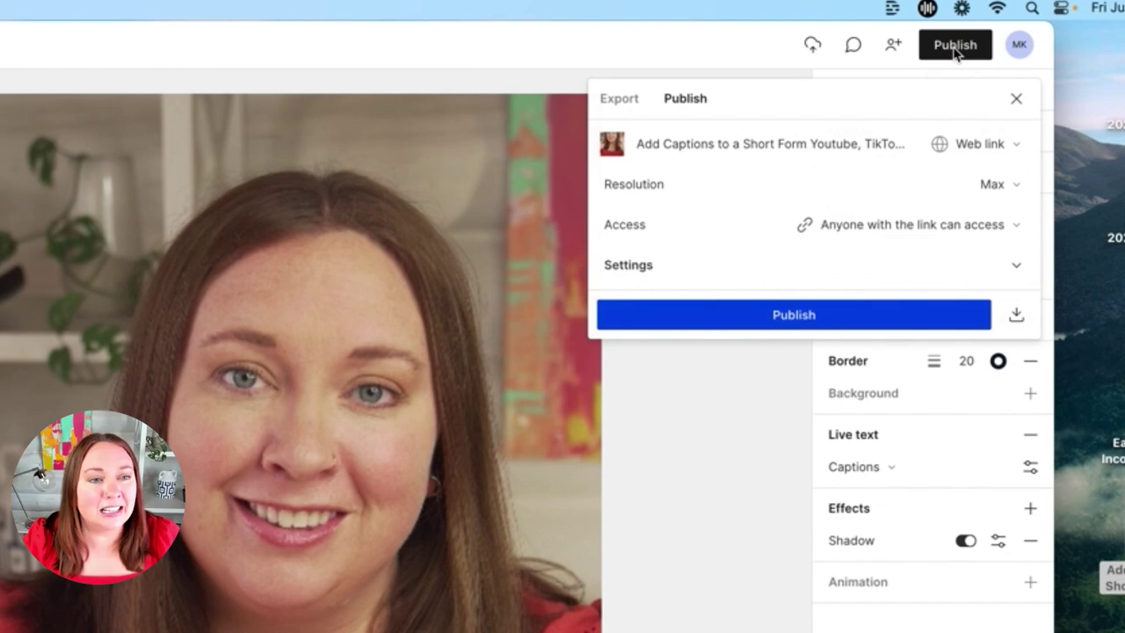
left_click(628, 100)
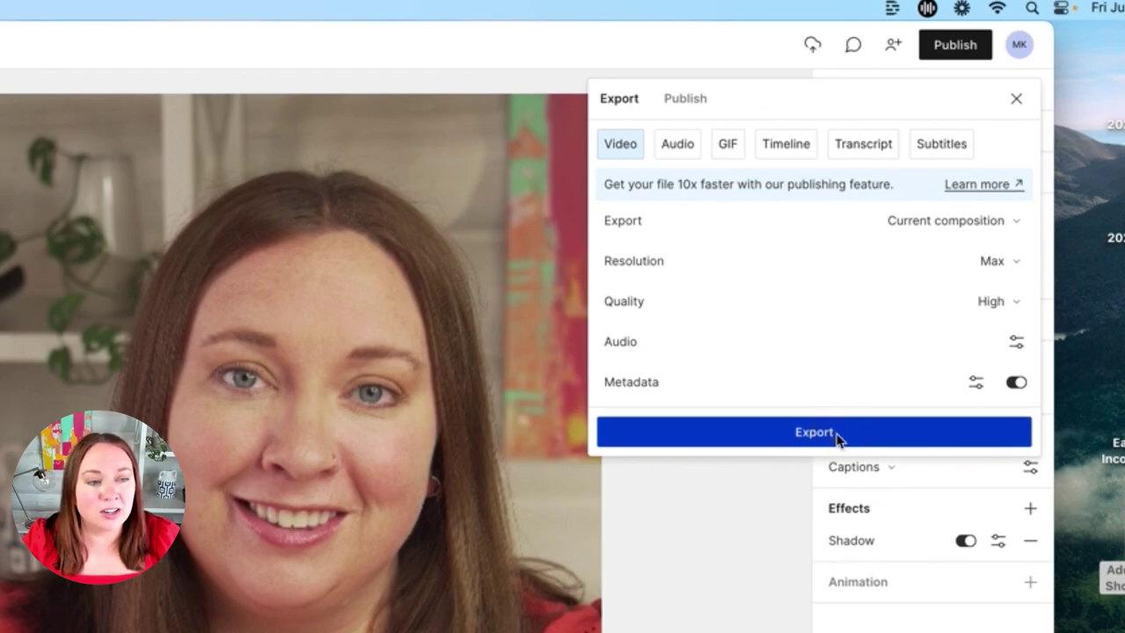
left_click(814, 432)
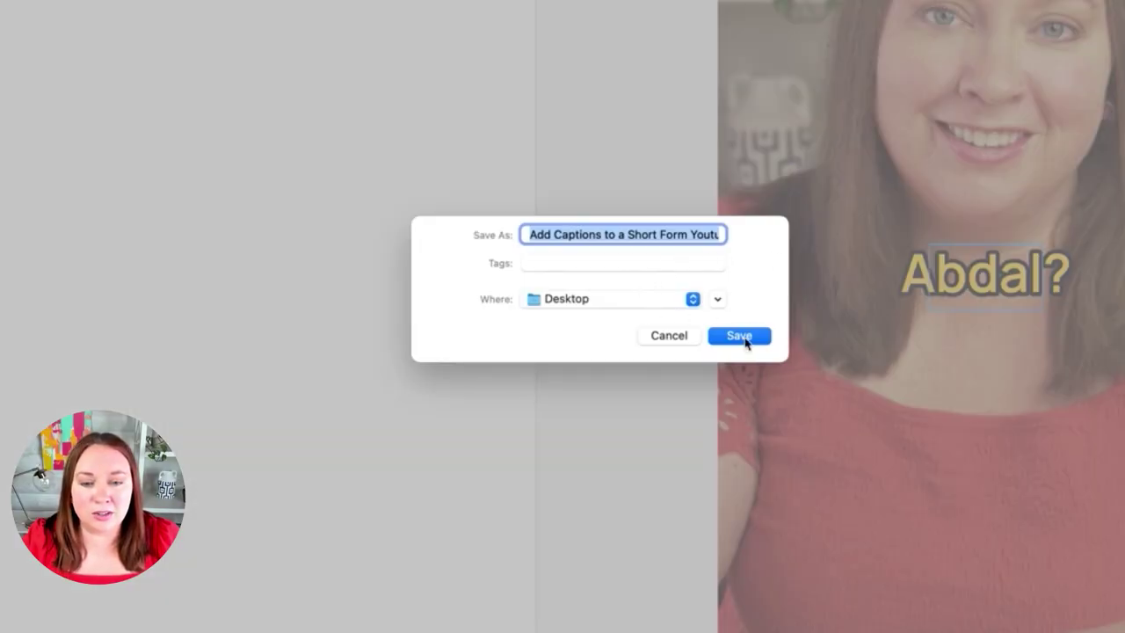
left_click(744, 338)
left_click(547, 394)
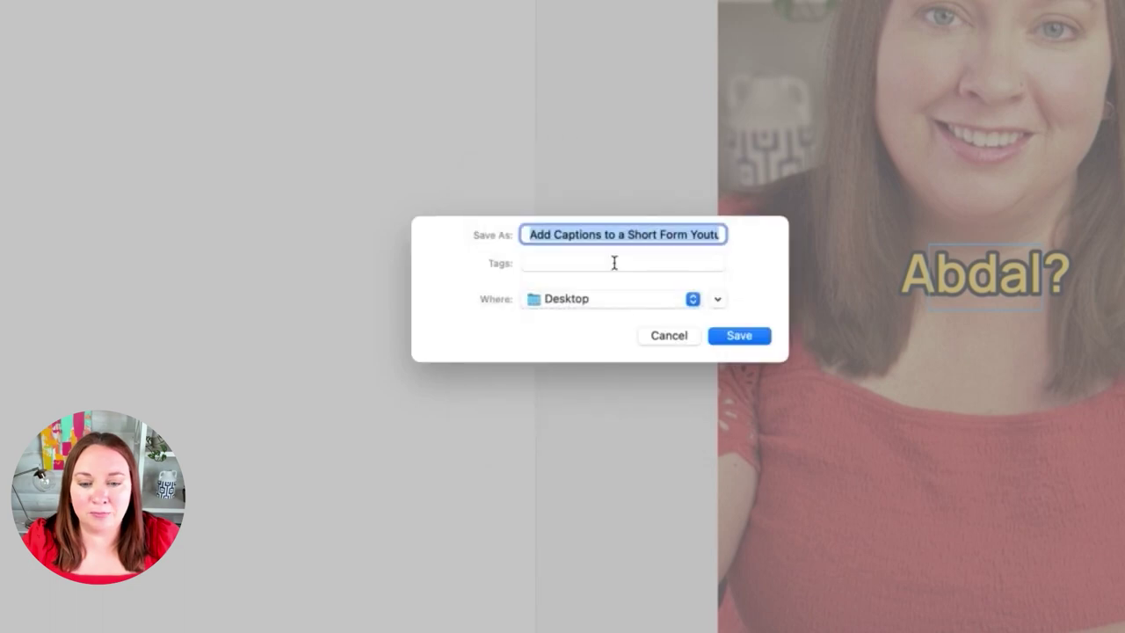
key("Right")
type("1")
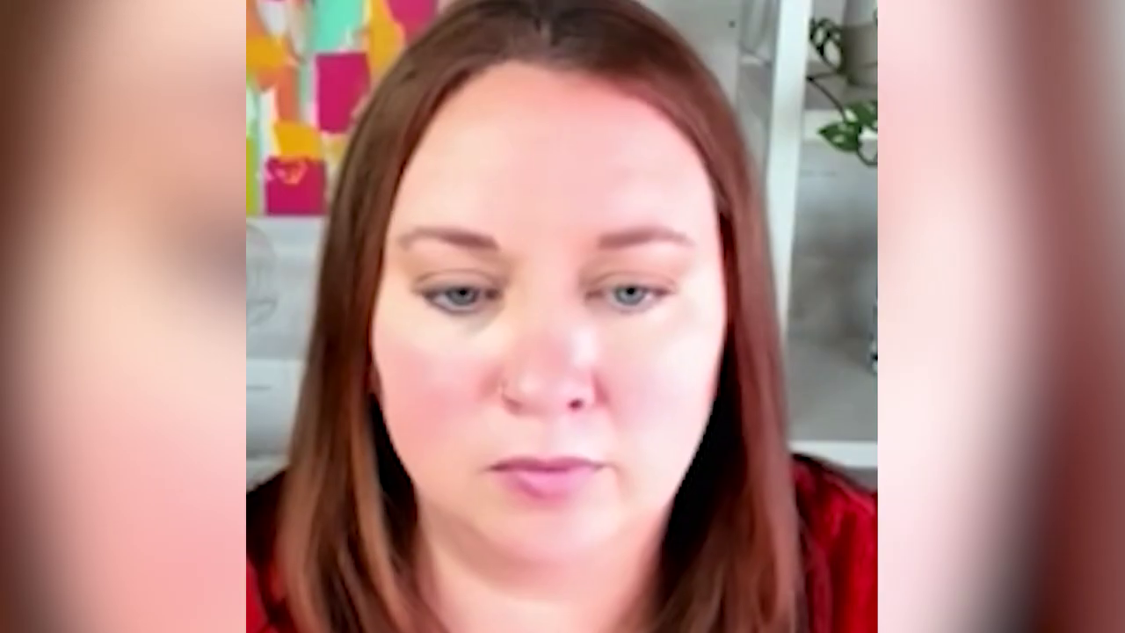